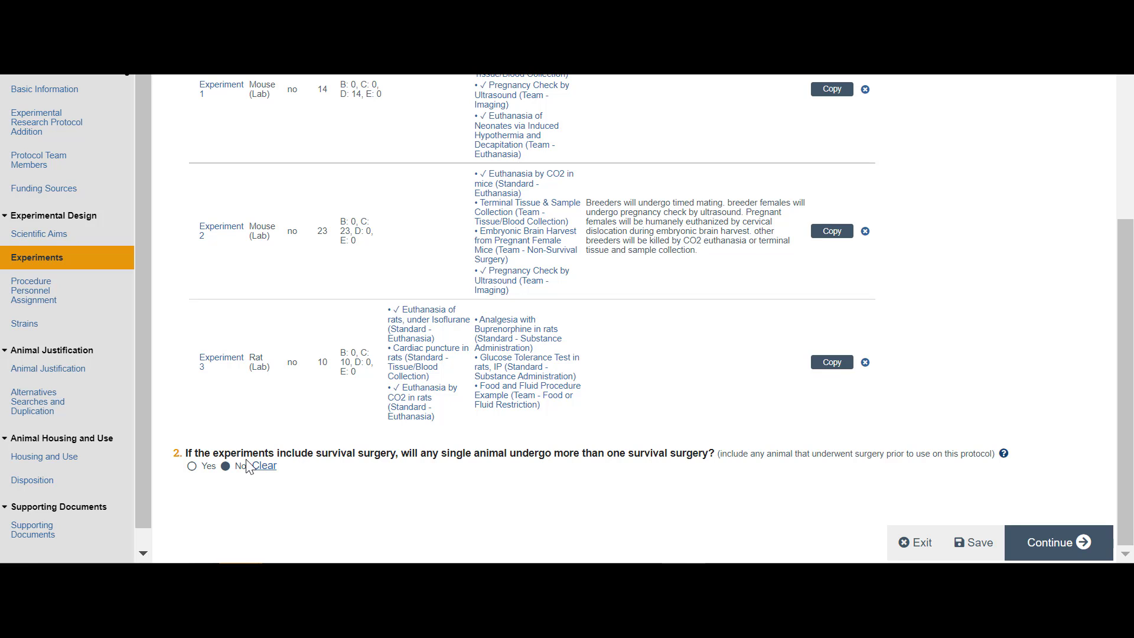
# Step: Continue to Procedure Personnel Assignment and view the team member choices for Euthanasia by CO2 in mice, leaving the row without changes
pyautogui.click(1030, 539)
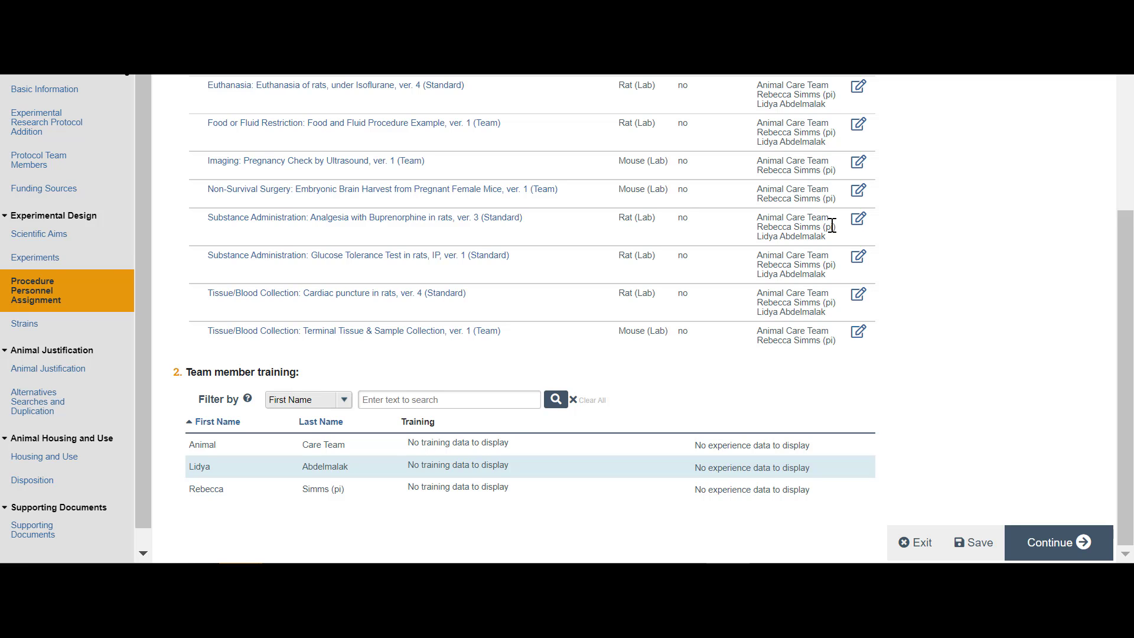
pyautogui.scroll(4, 527, 419)
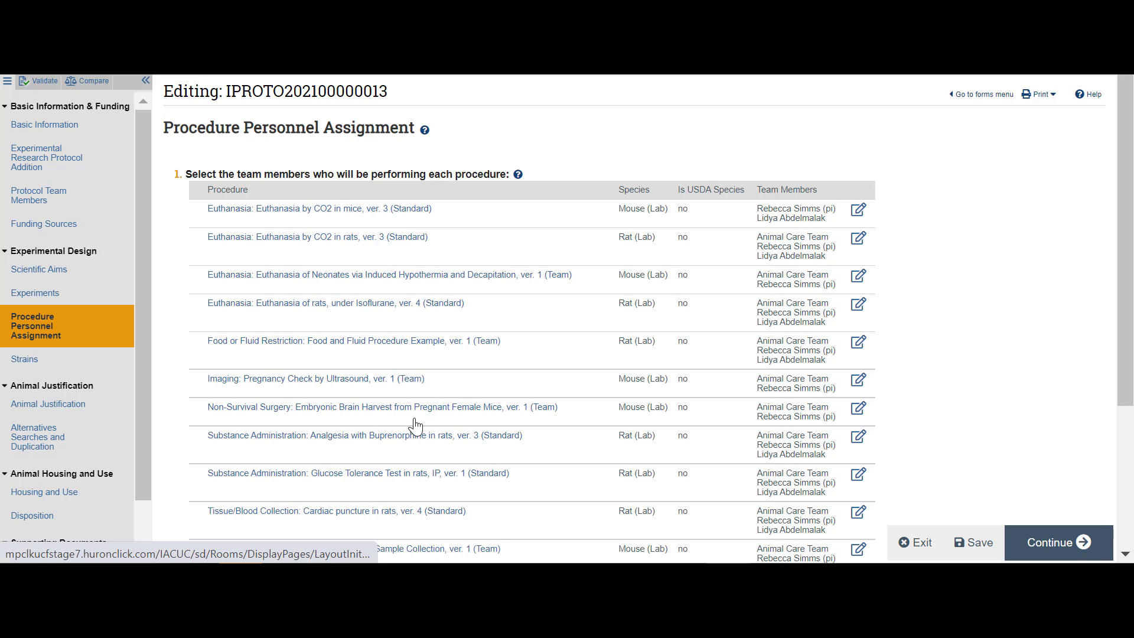
pyautogui.click(860, 214)
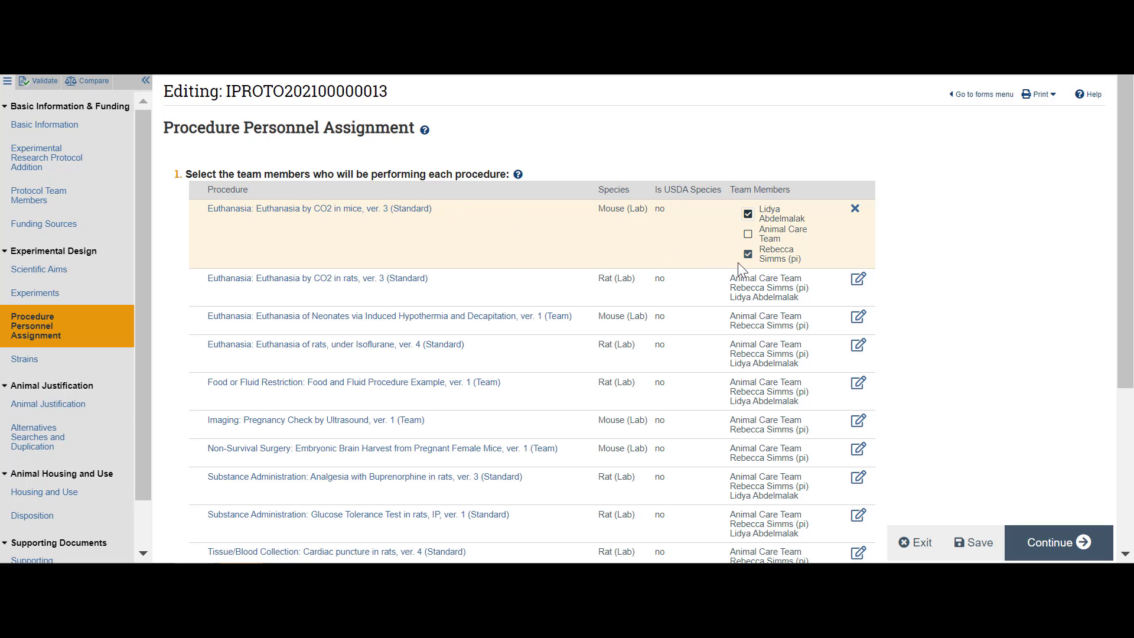
pyautogui.click(854, 210)
pyautogui.scroll(-4, 524, 317)
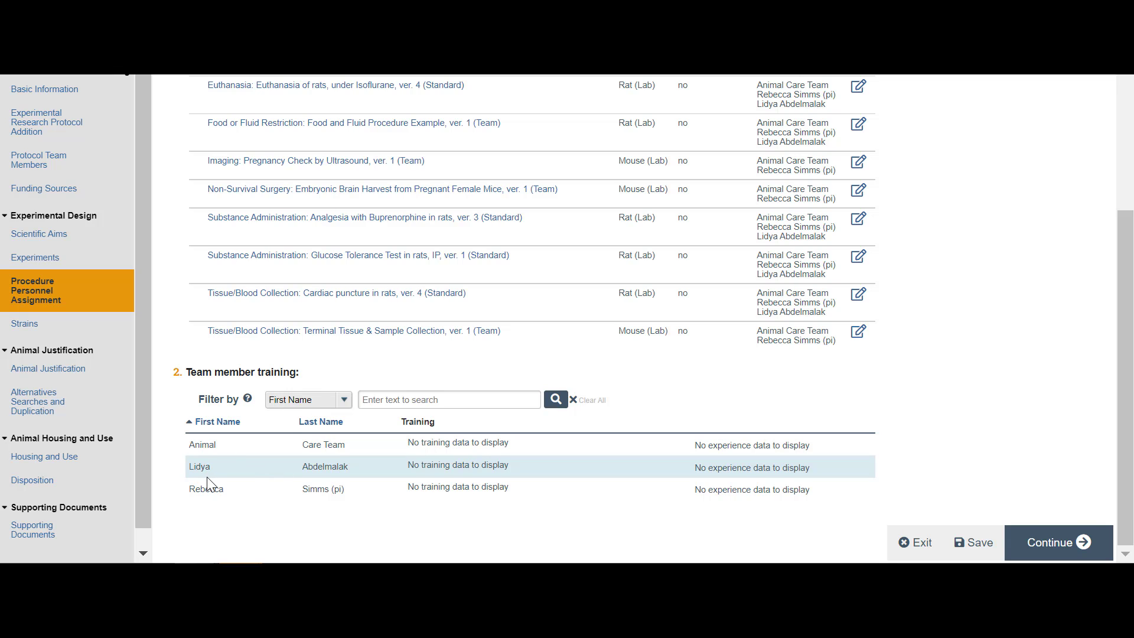
# Step: Set the team member training list to filter by Last Name, and continue to the Strains page
pyautogui.click(332, 401)
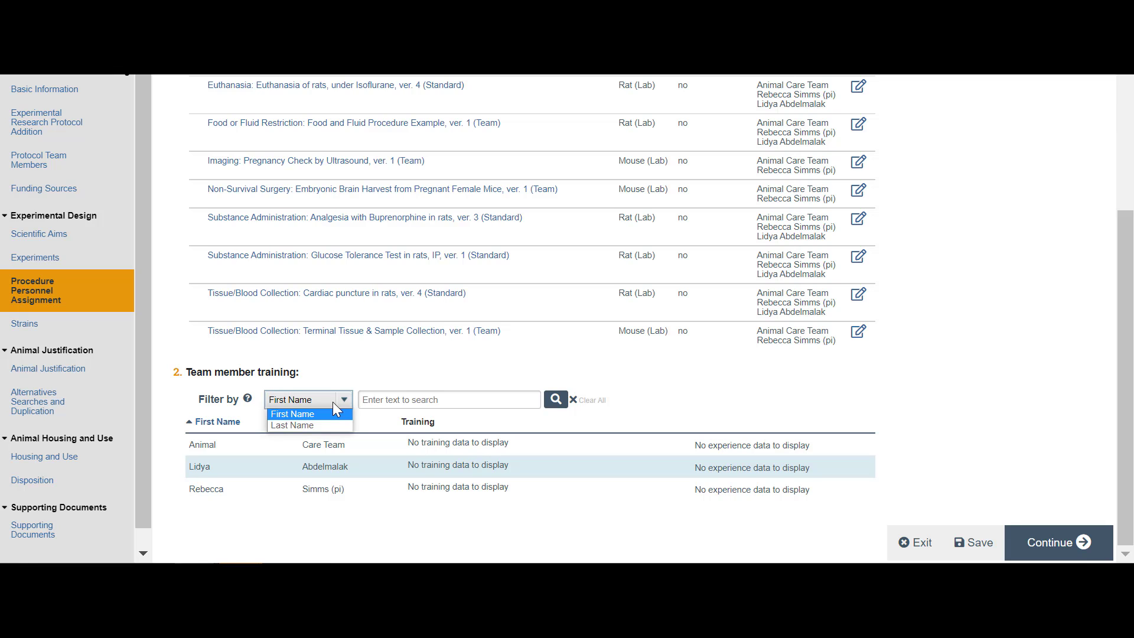
pyautogui.click(315, 425)
pyautogui.click(317, 402)
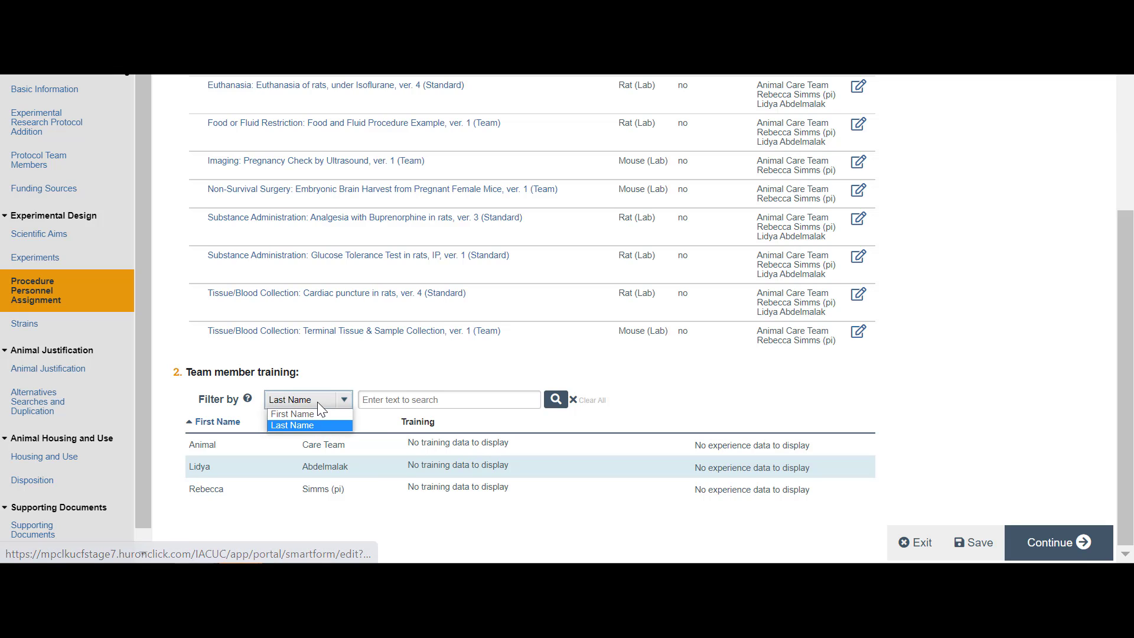
pyautogui.click(681, 405)
pyautogui.click(1059, 539)
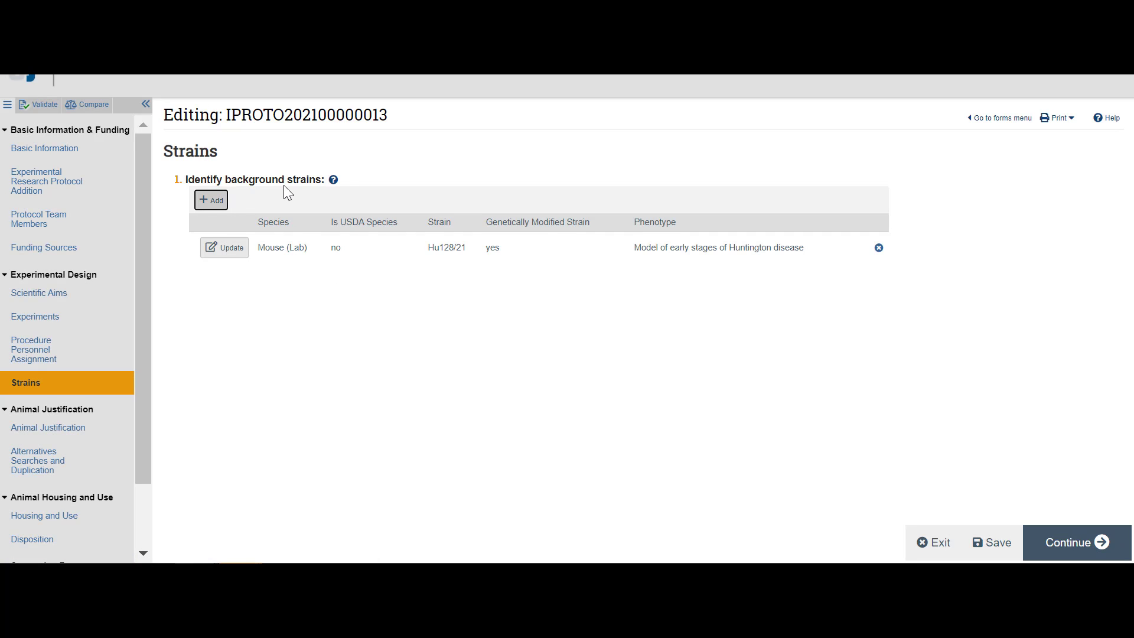
# Step: Open a blank background strain entry to view its fields, and cancel it
pyautogui.click(210, 201)
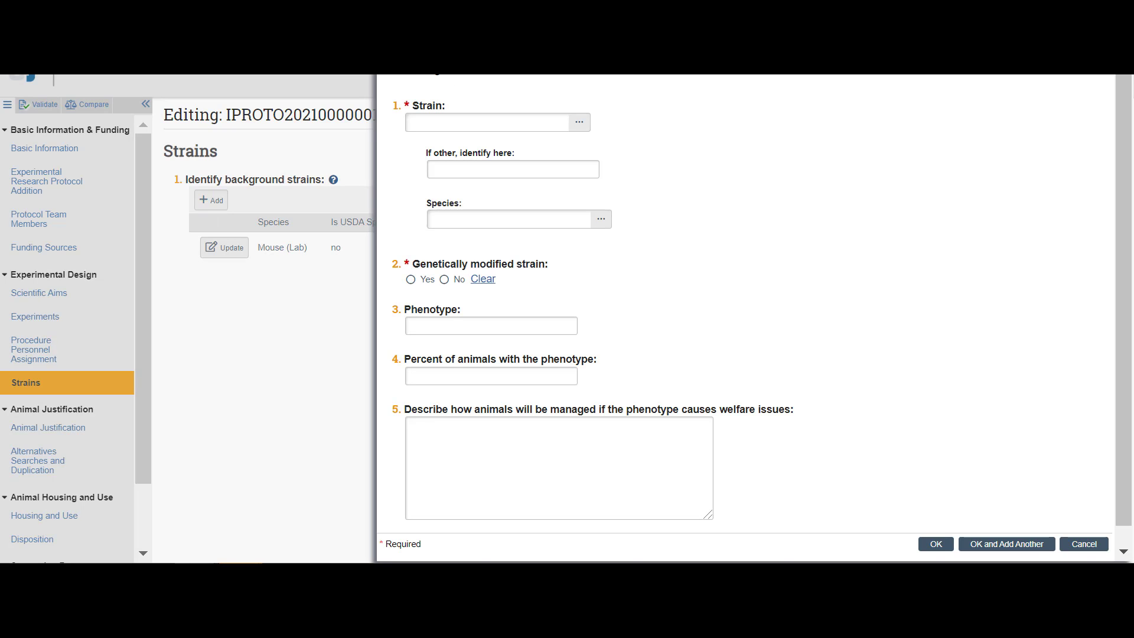
pyautogui.click(534, 125)
pyautogui.click(1085, 545)
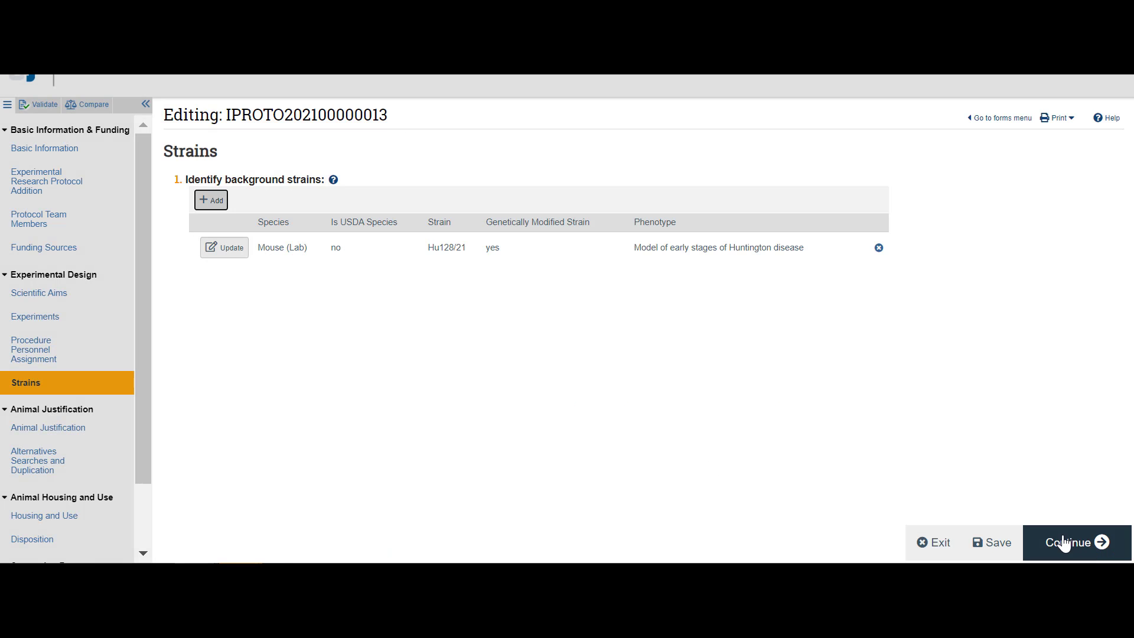
# Step: Continue to Animal Justification and view the adjusted animal count field for Mouse (Lab) Pain Category B without changing it
pyautogui.click(1064, 543)
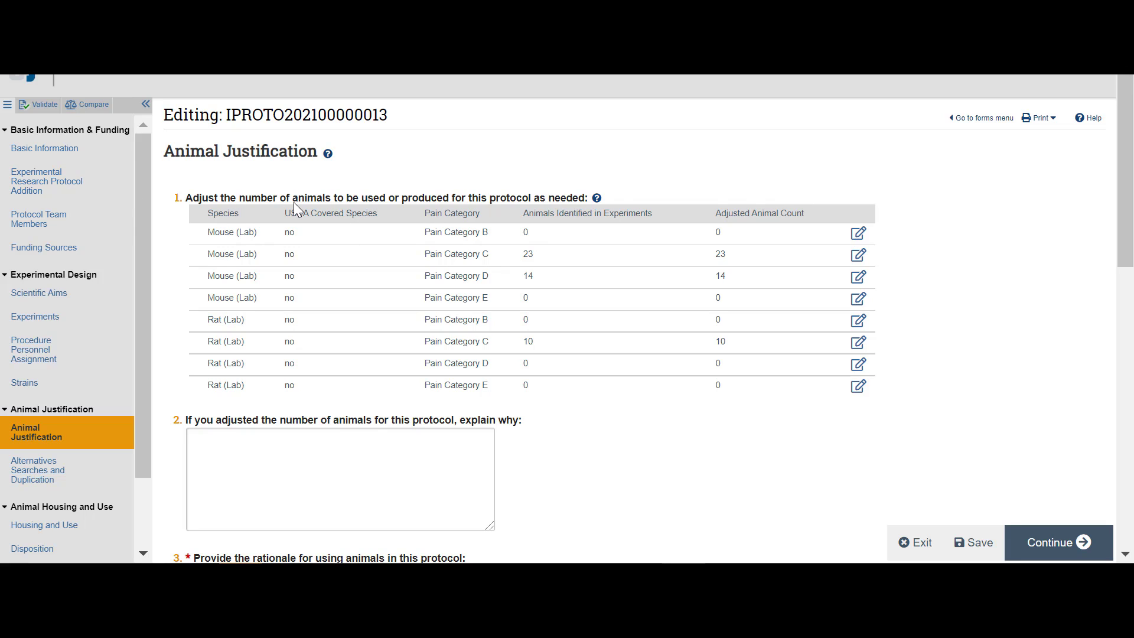
pyautogui.click(857, 237)
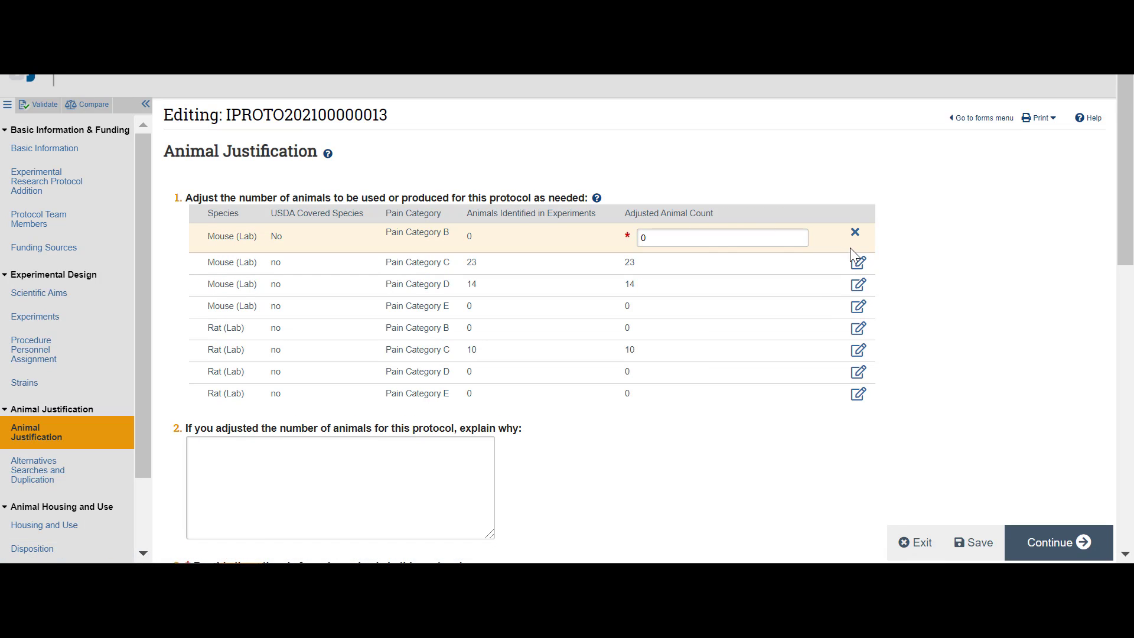
pyautogui.click(855, 236)
# Step: Review the Animal Justification answers down to the supporting documents, and continue to Alternatives Searches and Duplication
pyautogui.scroll(-2, 242, 298)
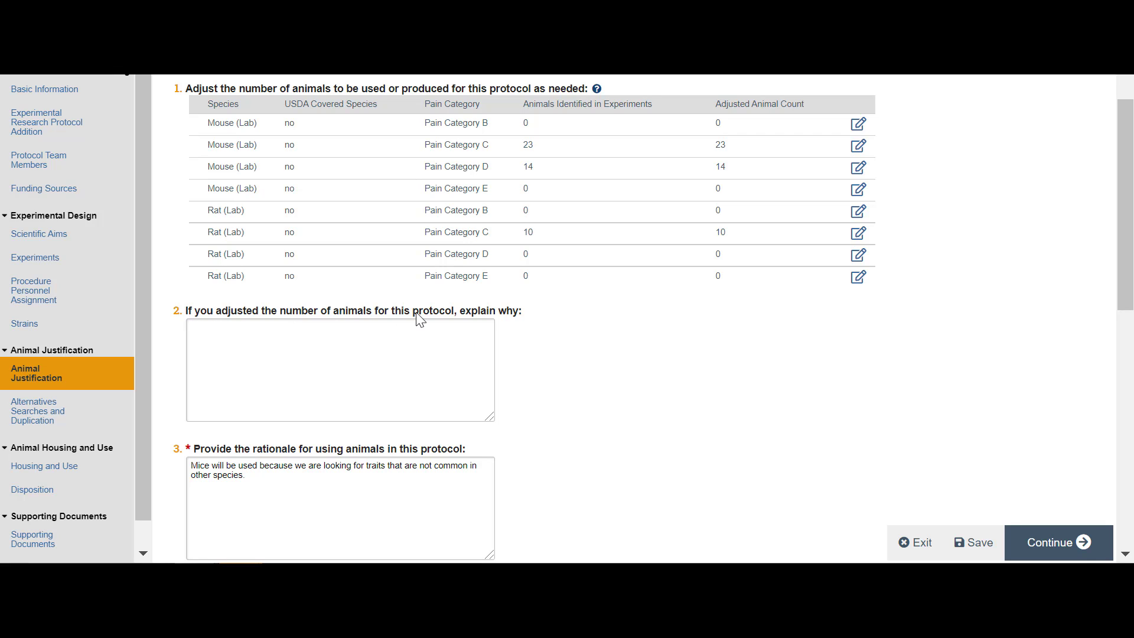
pyautogui.scroll(-2, 443, 342)
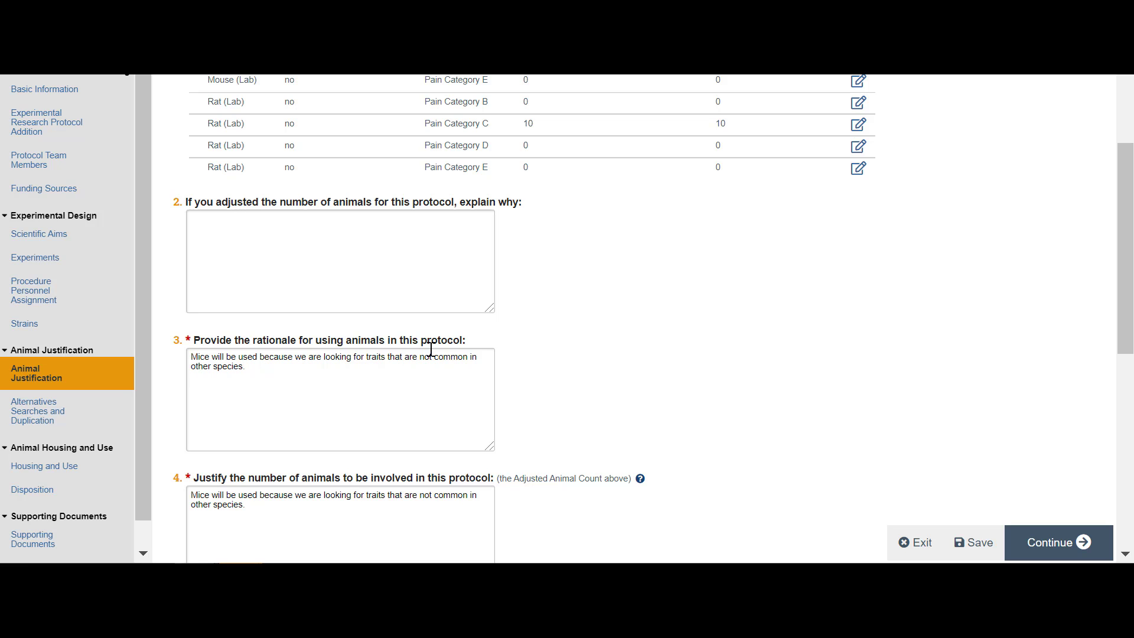
pyautogui.scroll(-2, 456, 352)
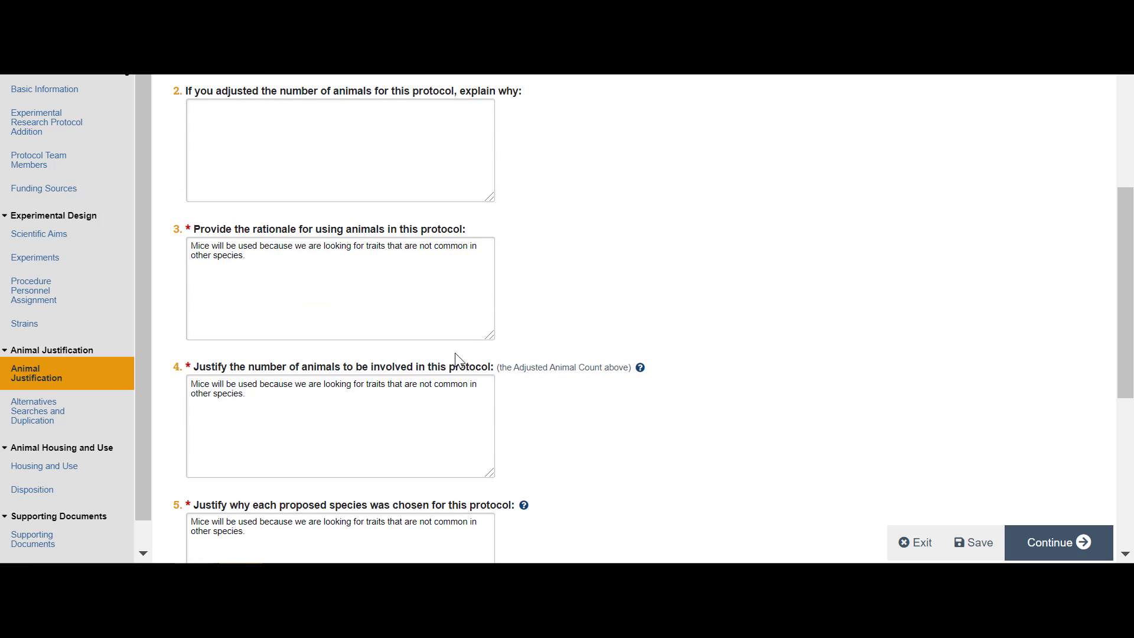
pyautogui.scroll(-2, 456, 353)
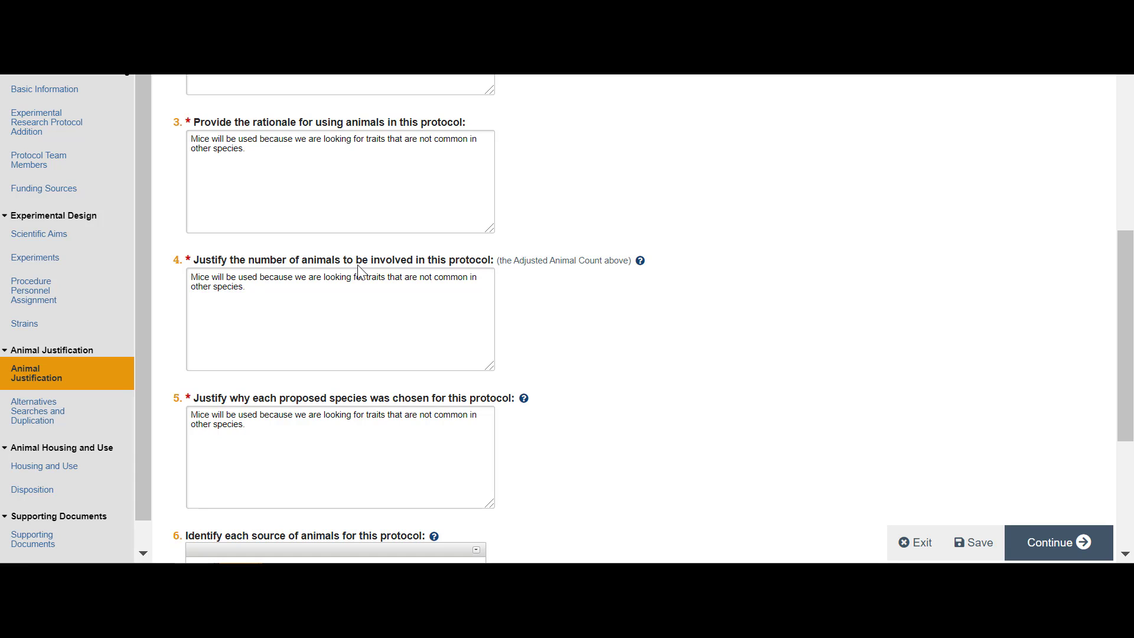
pyautogui.scroll(-2, 501, 263)
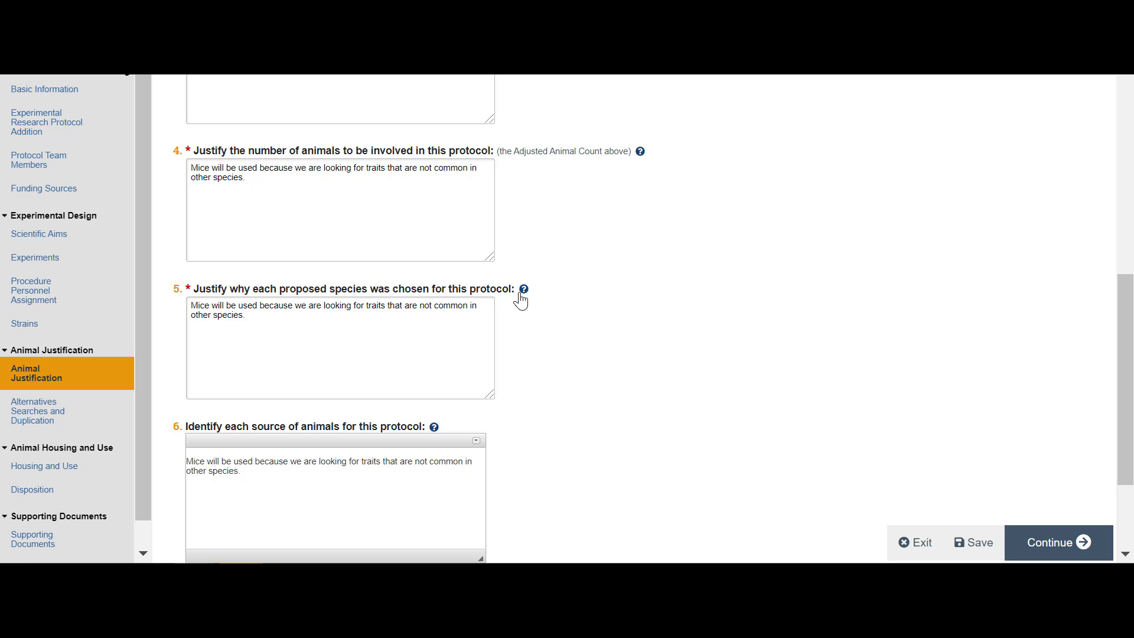
pyautogui.scroll(-3, 526, 301)
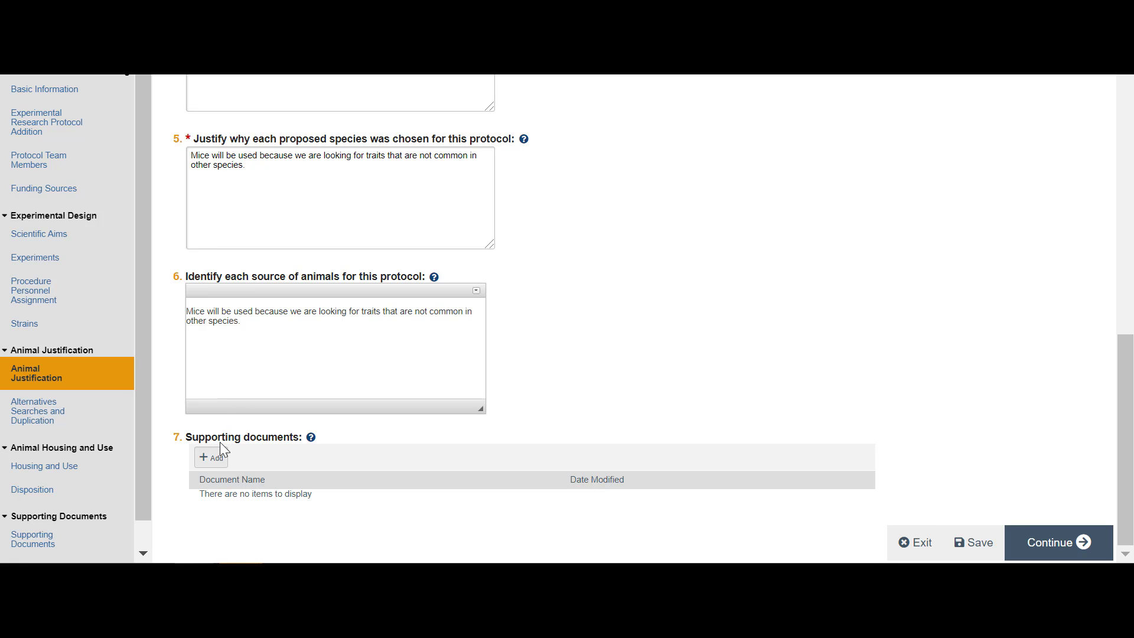
pyautogui.click(211, 458)
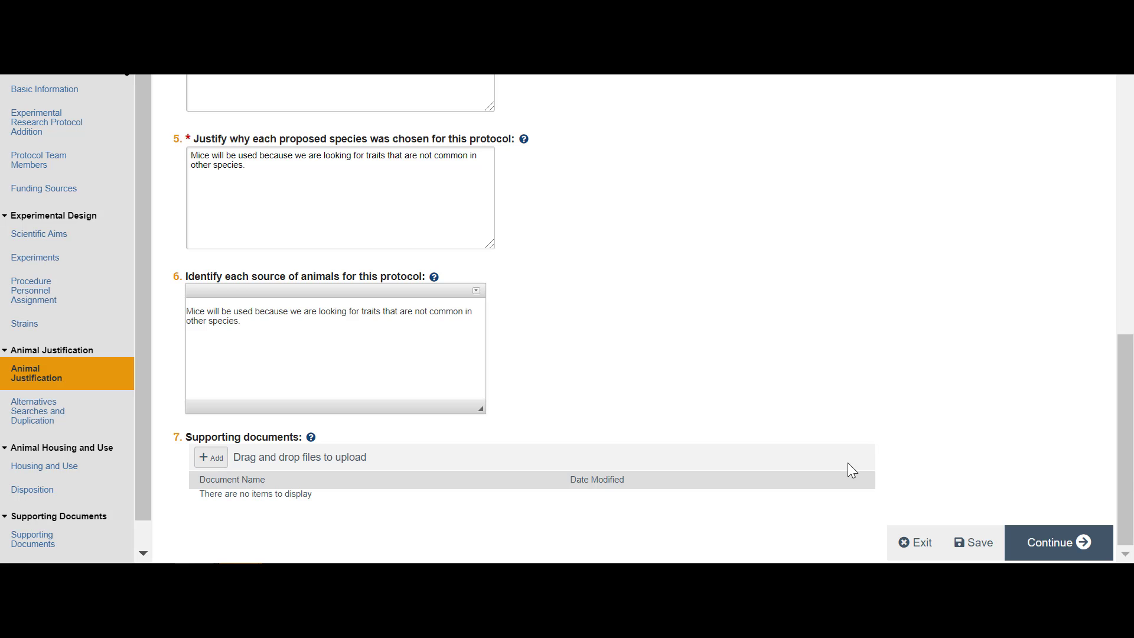
pyautogui.click(1031, 549)
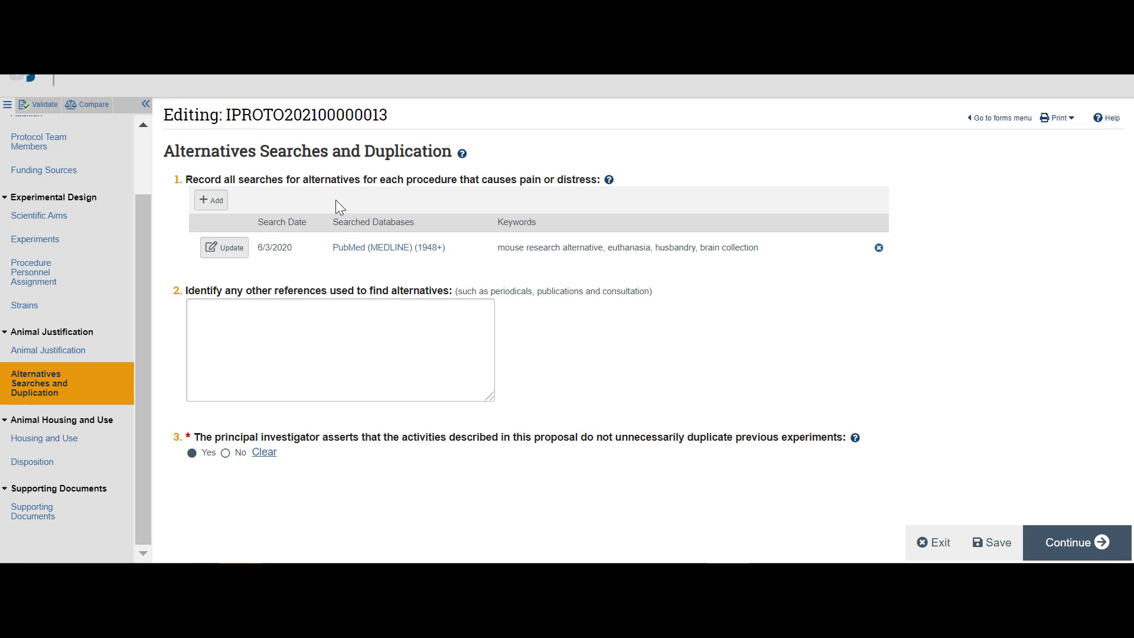
# Step: Try to submit a new alternatives search entry with its fields left blank, and cancel it
pyautogui.click(212, 200)
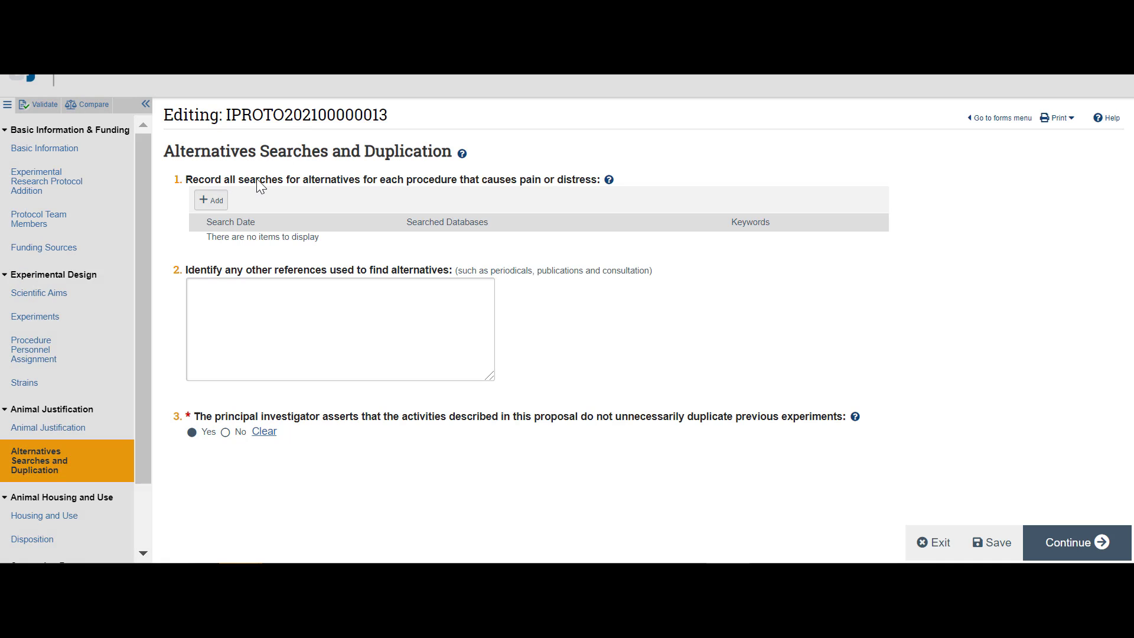
pyautogui.click(212, 200)
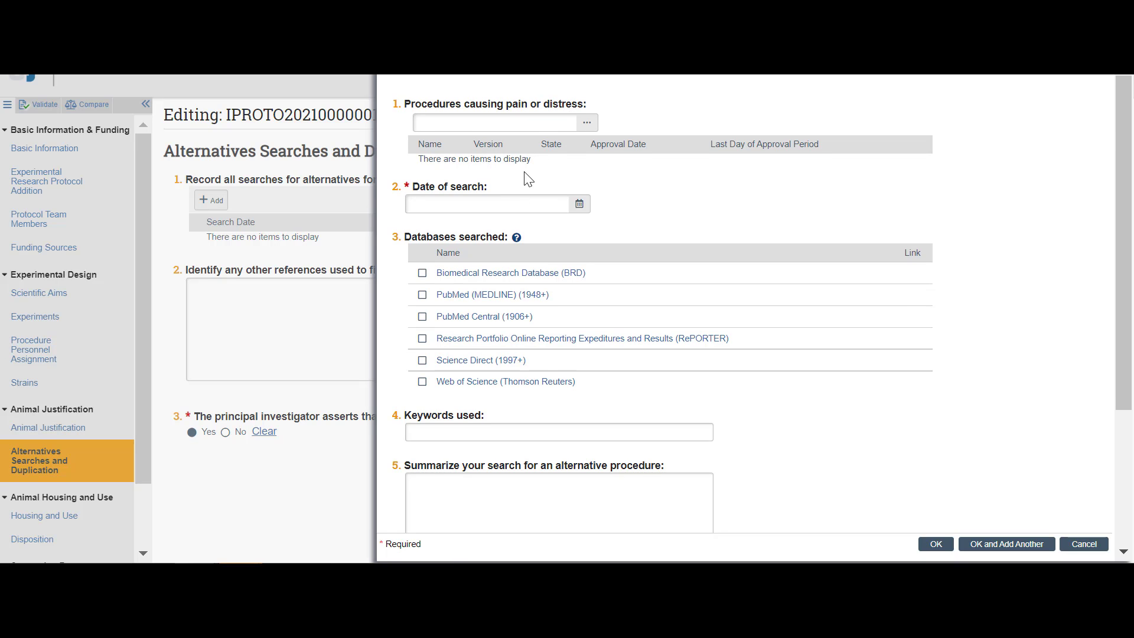
pyautogui.click(579, 206)
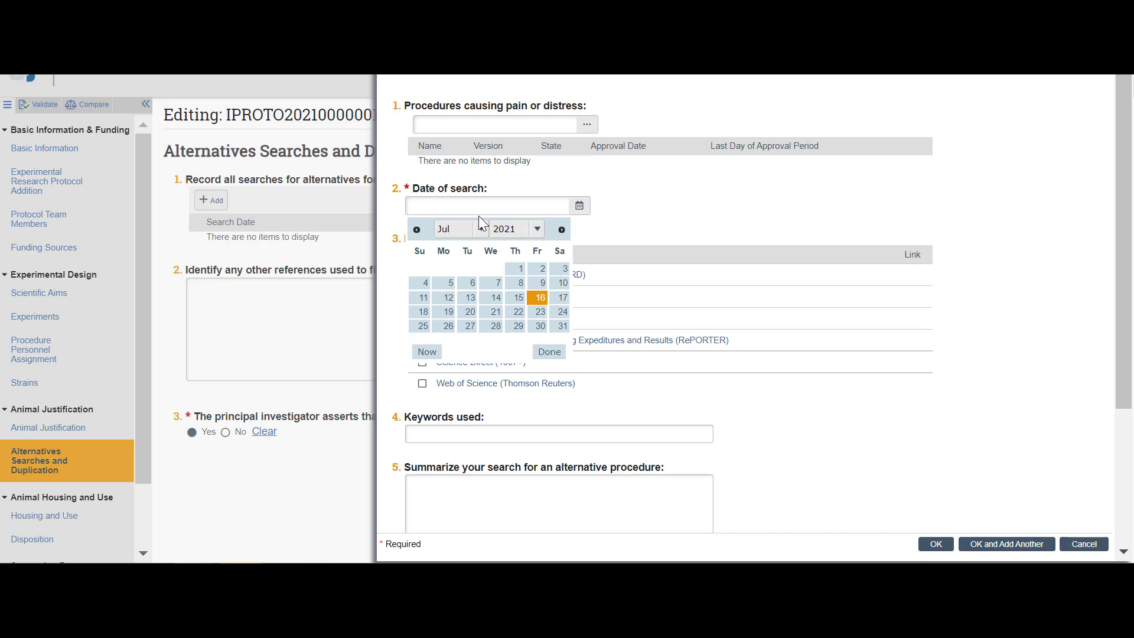
pyautogui.click(616, 232)
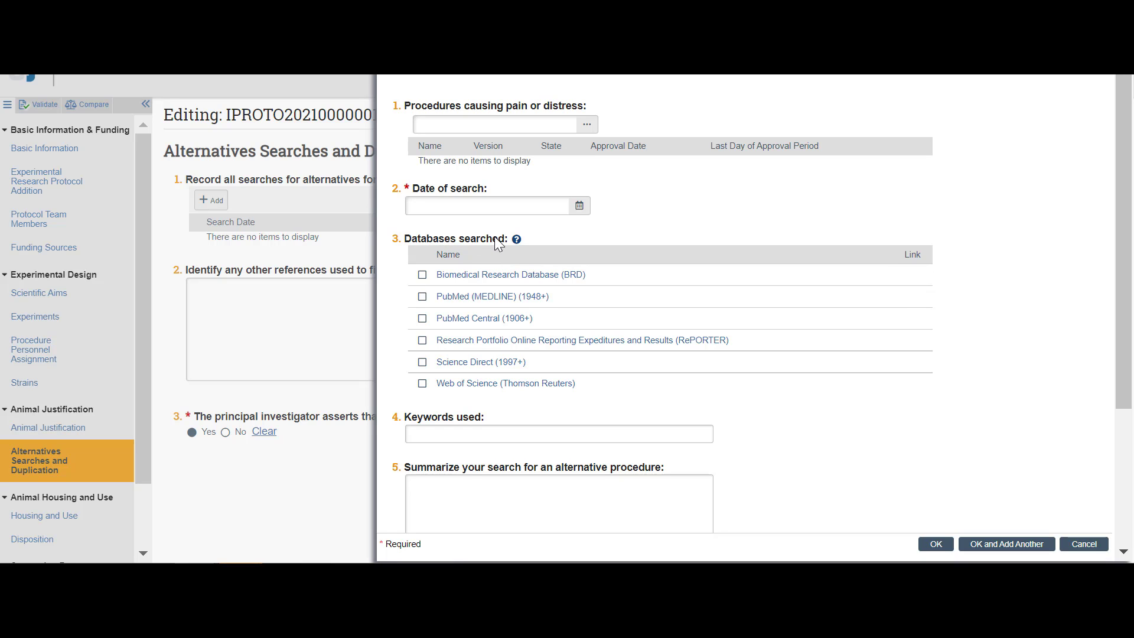
pyautogui.scroll(-3, 497, 239)
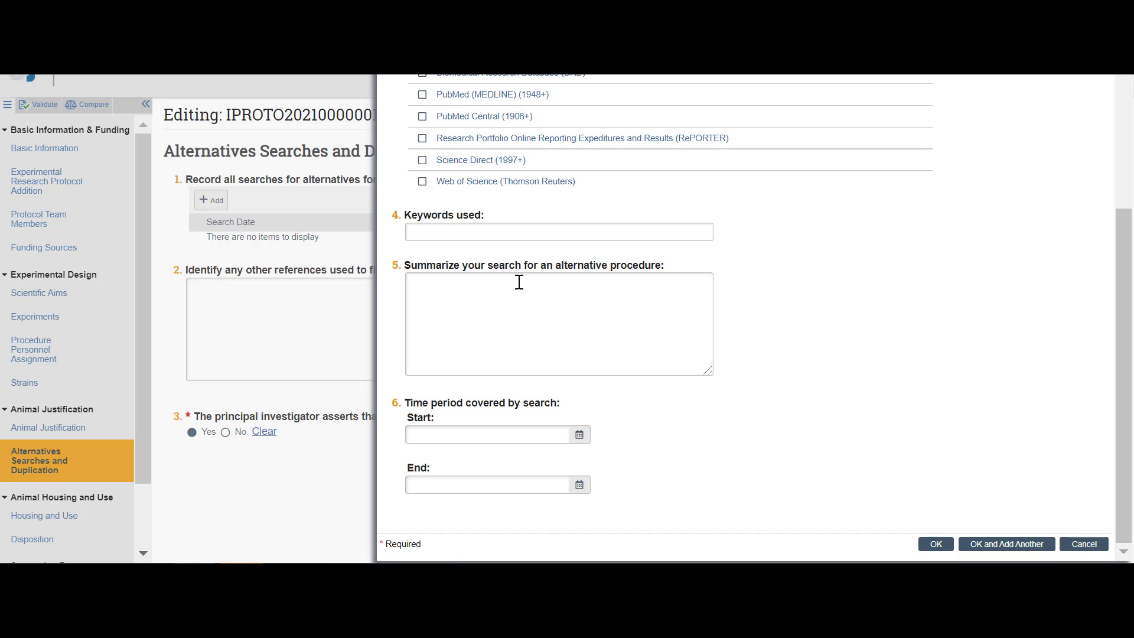
pyautogui.click(936, 545)
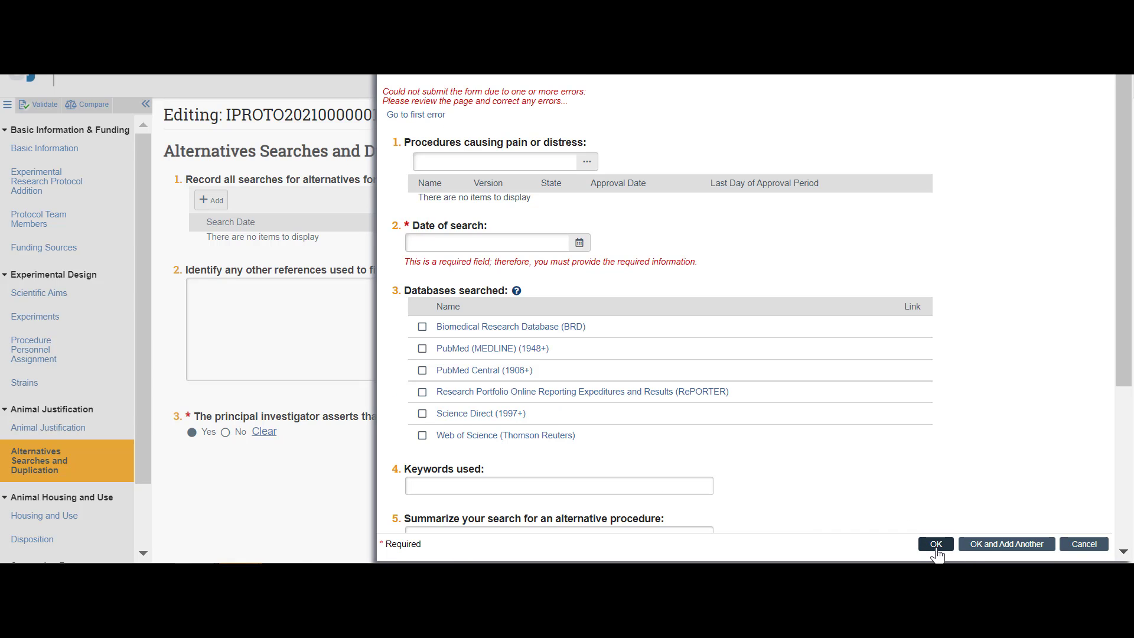
pyautogui.click(1085, 545)
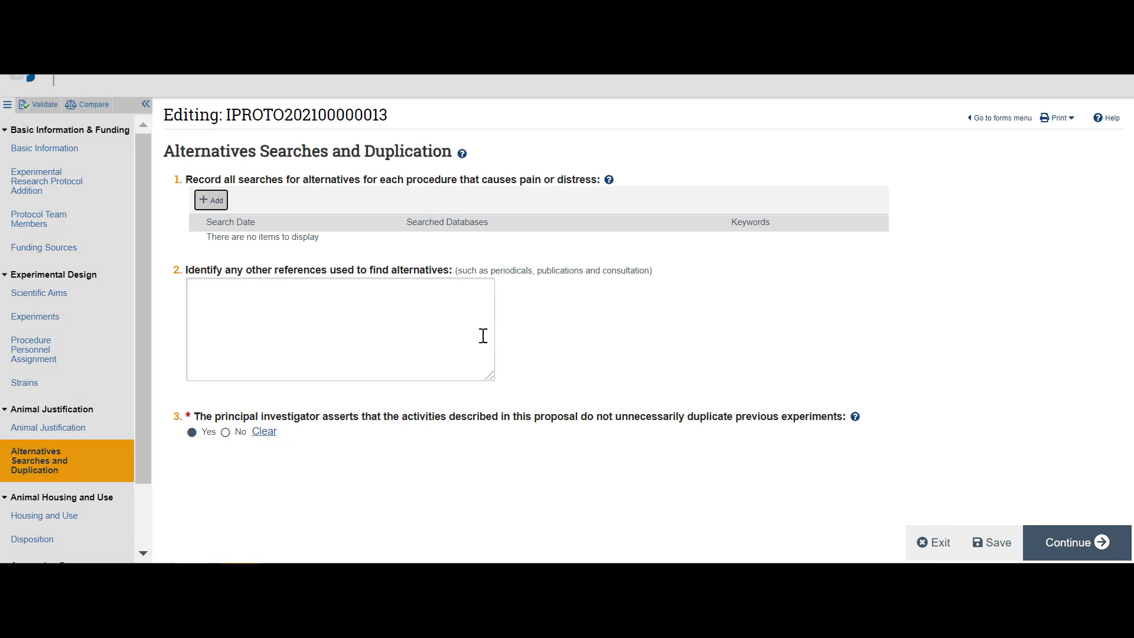
# Step: View the help for the principal investigator's non-duplication assertion, and continue to the Housing and Use page
pyautogui.click(605, 356)
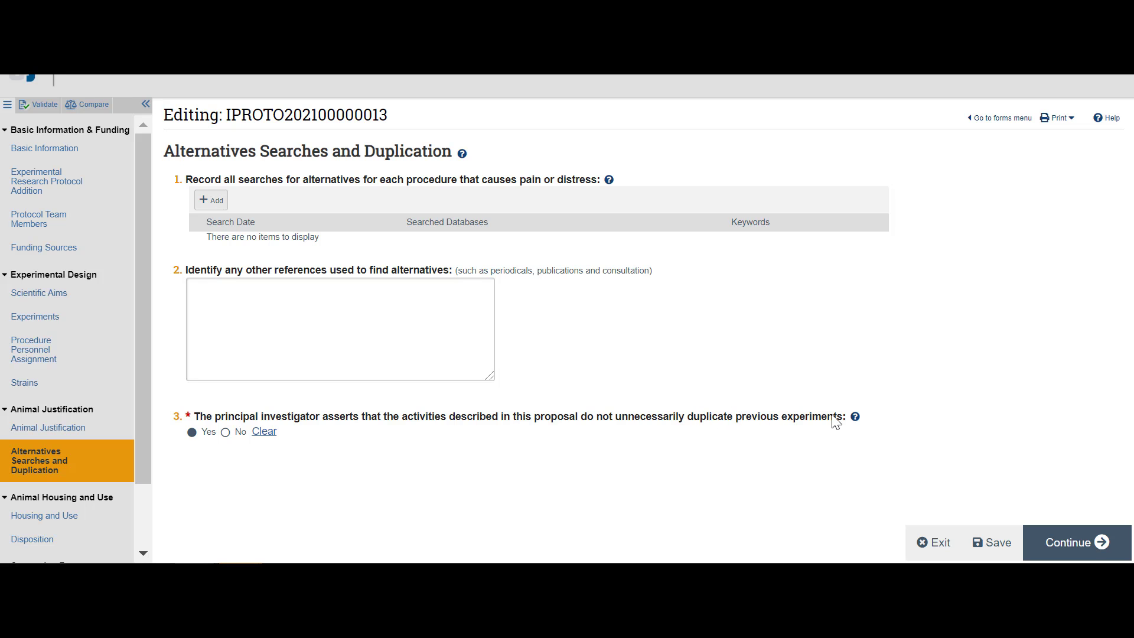
pyautogui.click(855, 417)
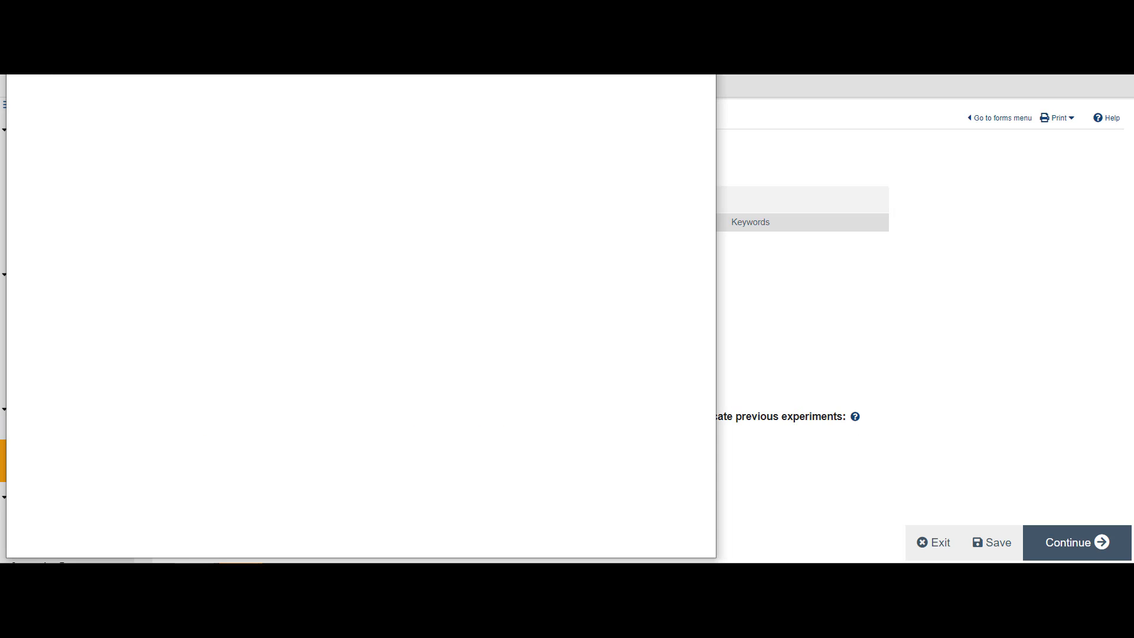
pyautogui.click(702, 58)
pyautogui.click(1071, 543)
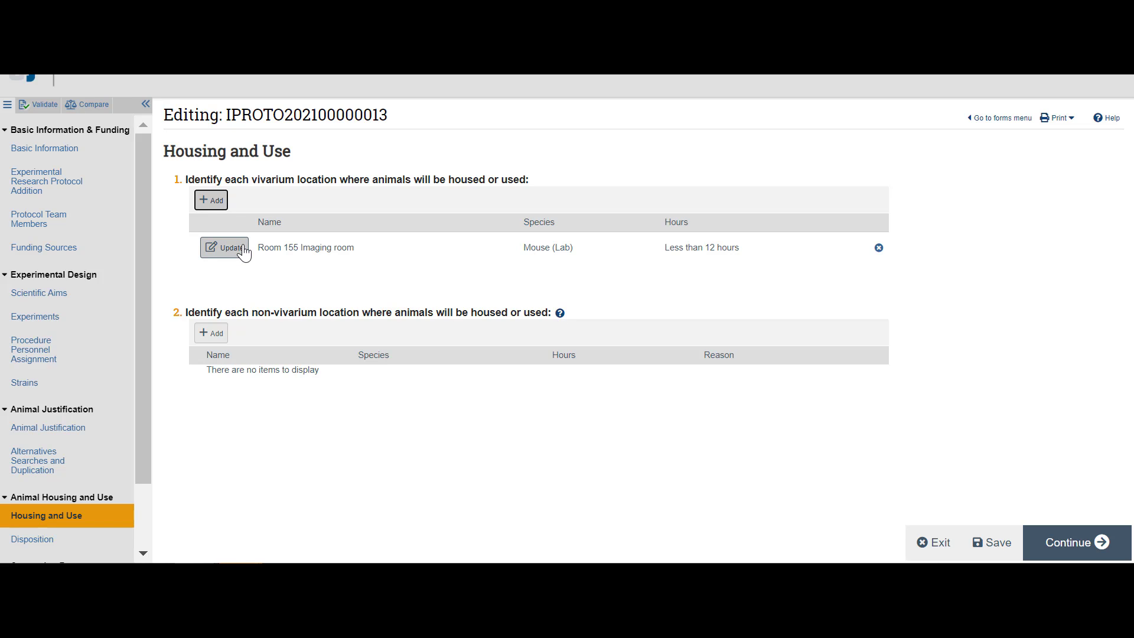
# Step: Add Lake Nona Vivarium as a vivarium location for Mouse (Lab) and Rat (Lab), kept greater than 24 hours, and continue to Disposition
pyautogui.click(211, 203)
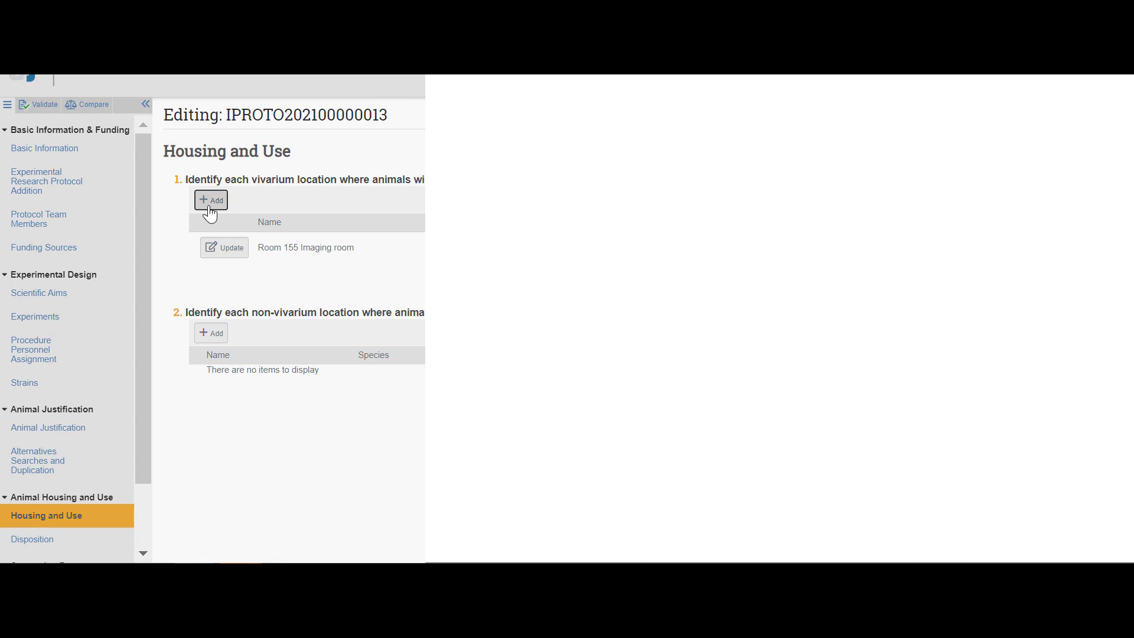
pyautogui.click(455, 122)
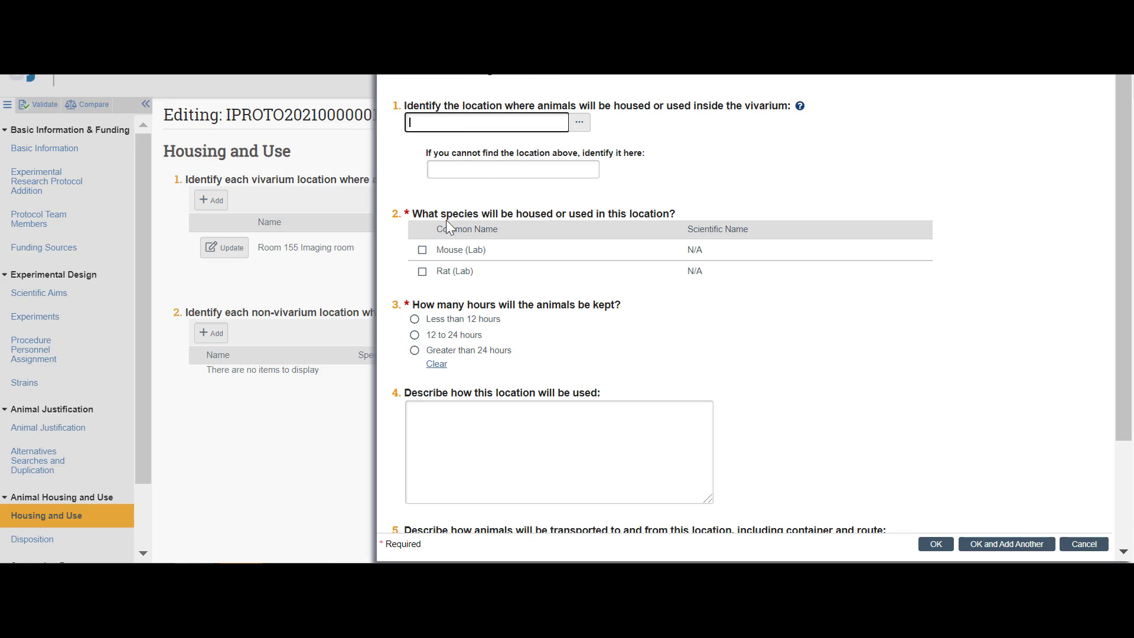
pyautogui.click(467, 255)
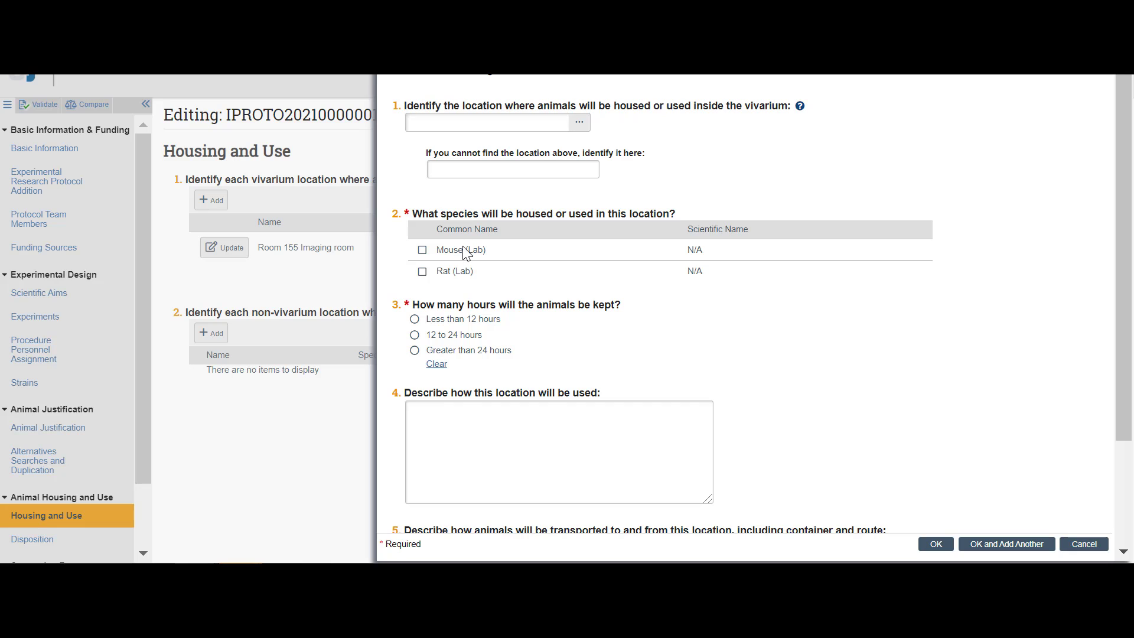
pyautogui.click(468, 123)
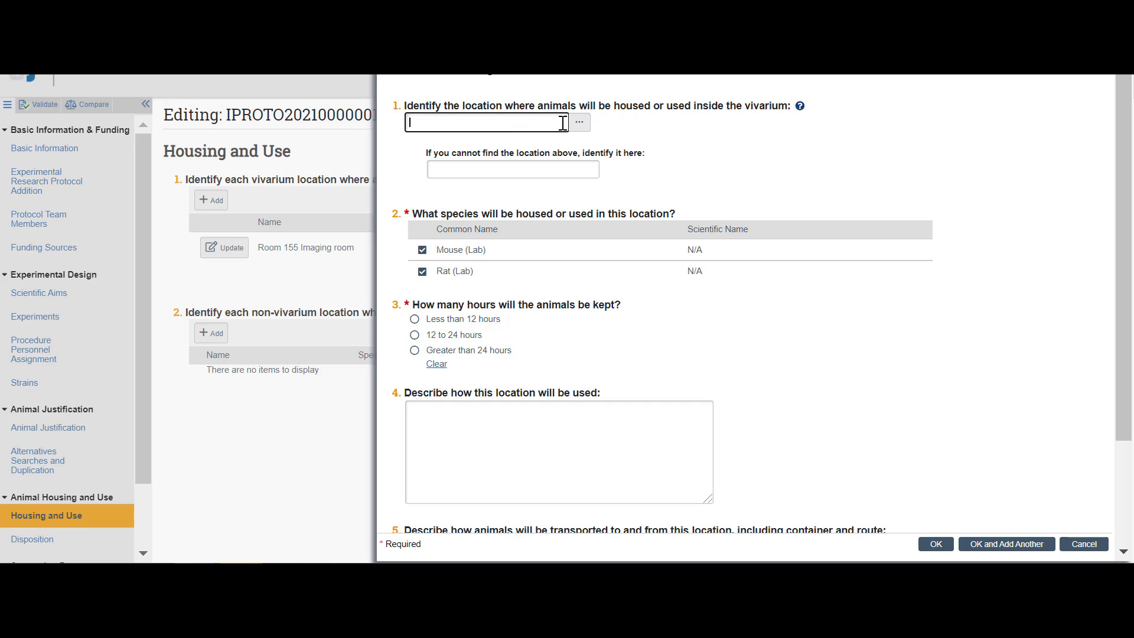
pyautogui.click(578, 122)
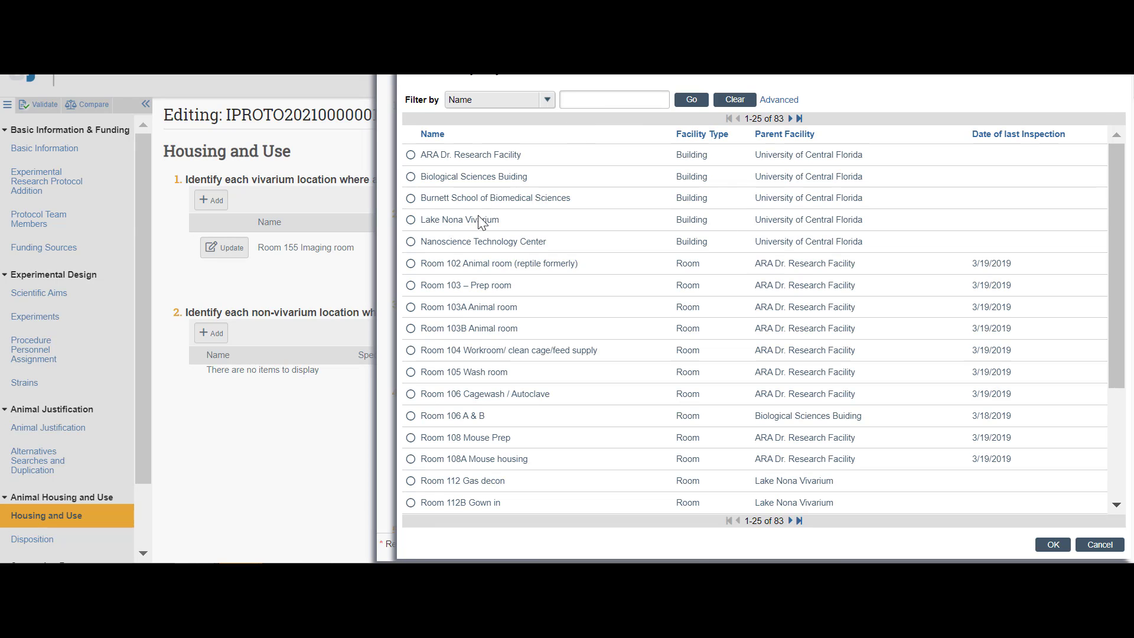
pyautogui.click(479, 220)
pyautogui.click(1052, 544)
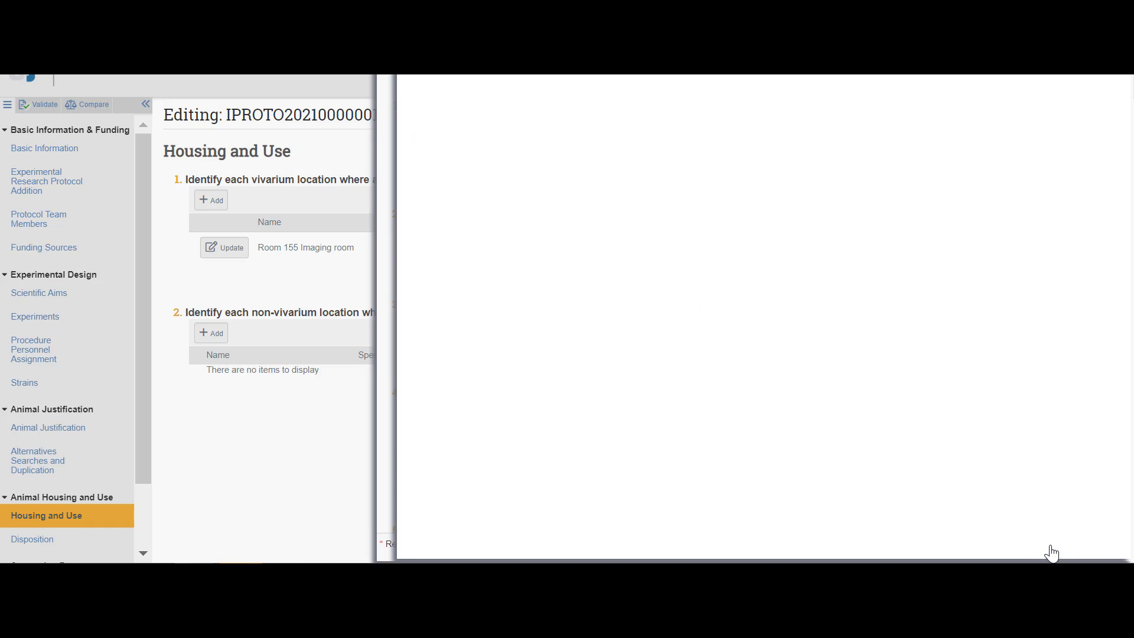
pyautogui.scroll(-2, 449, 337)
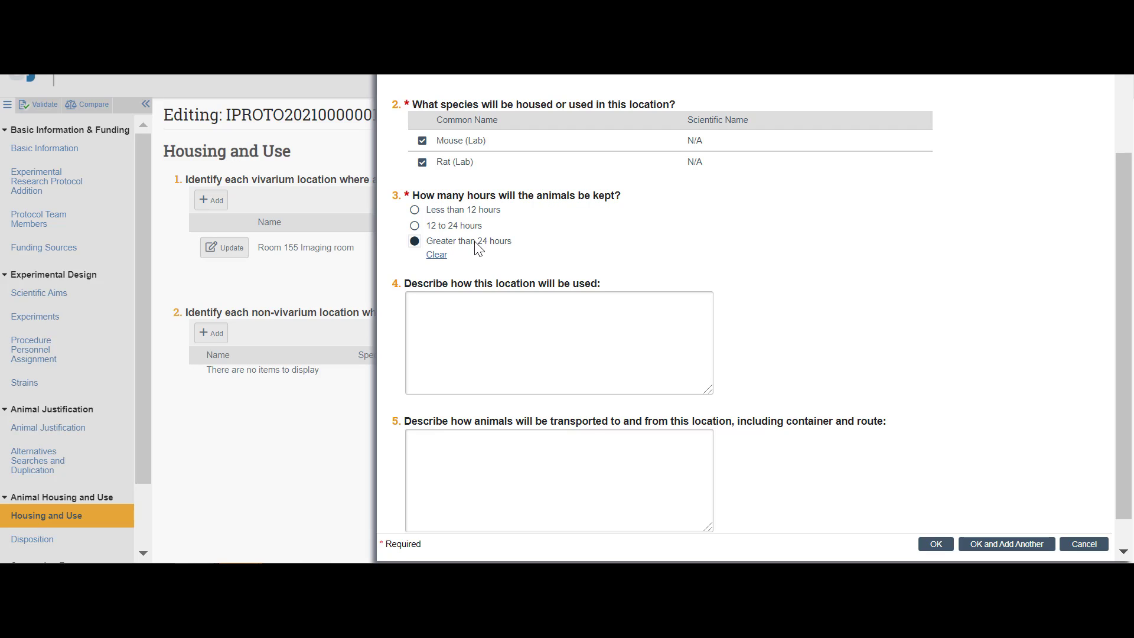
pyautogui.scroll(-1, 510, 344)
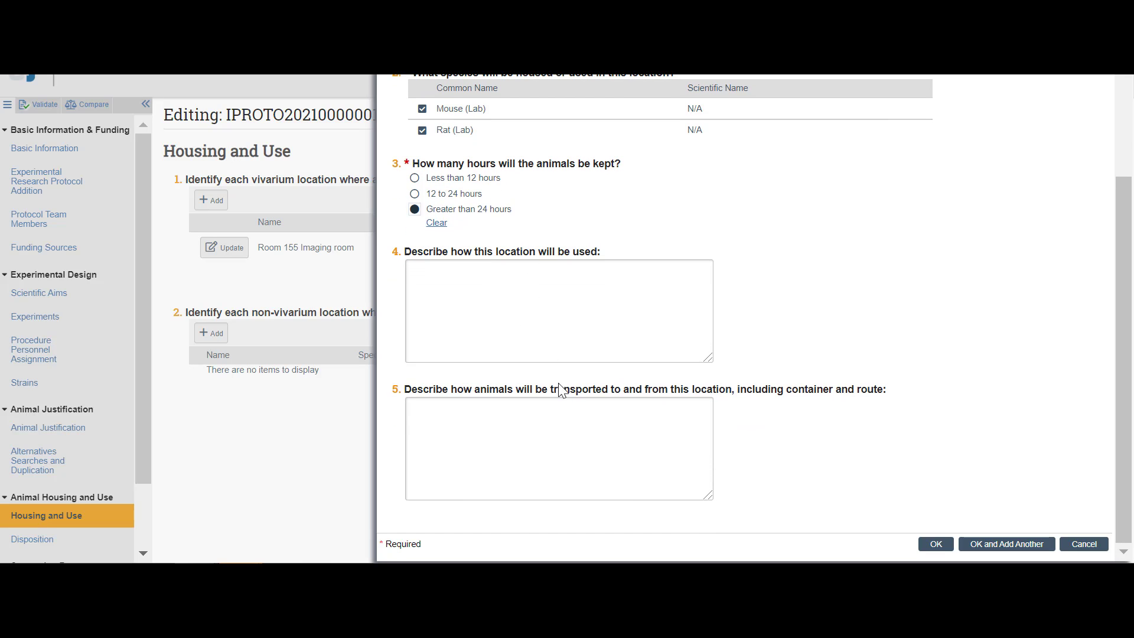
pyautogui.click(936, 545)
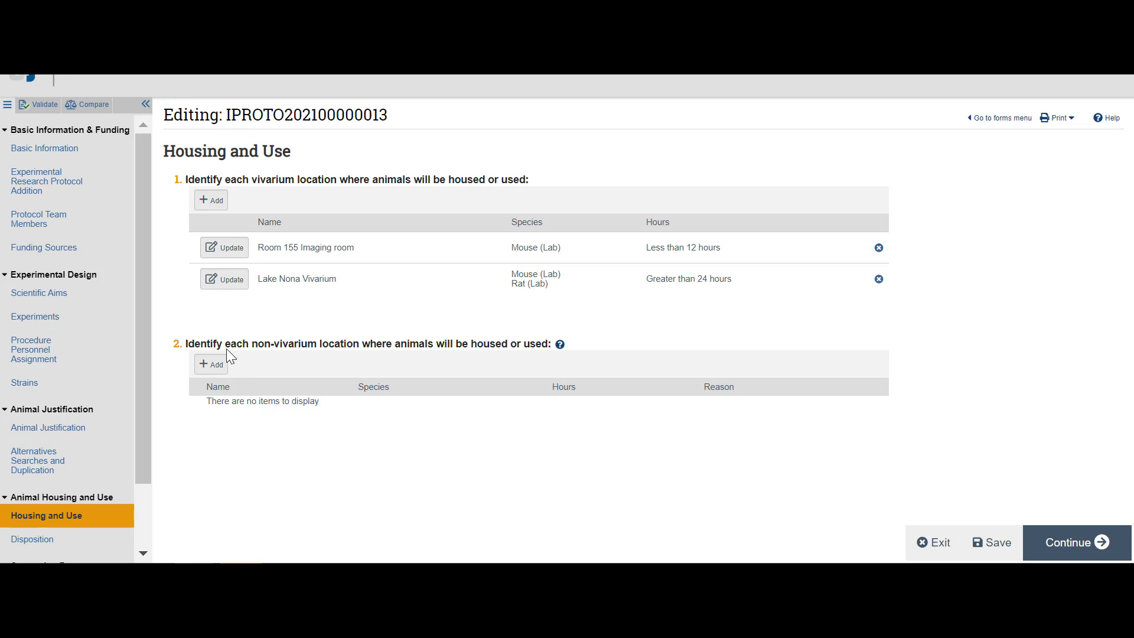
pyautogui.scroll(-2, 58, 434)
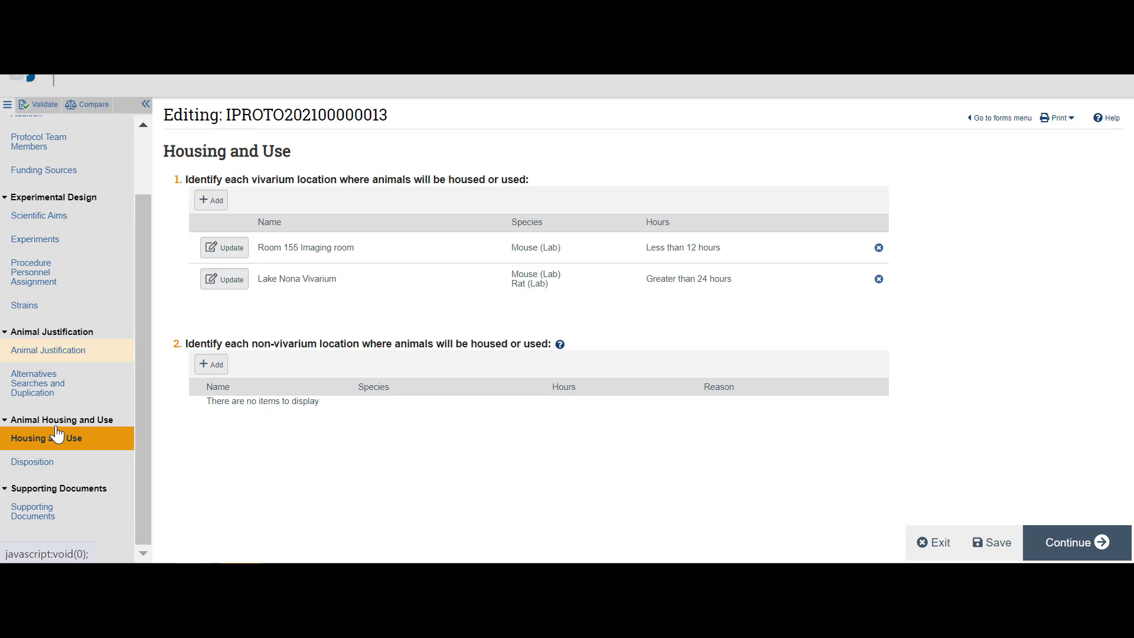
pyautogui.click(1102, 552)
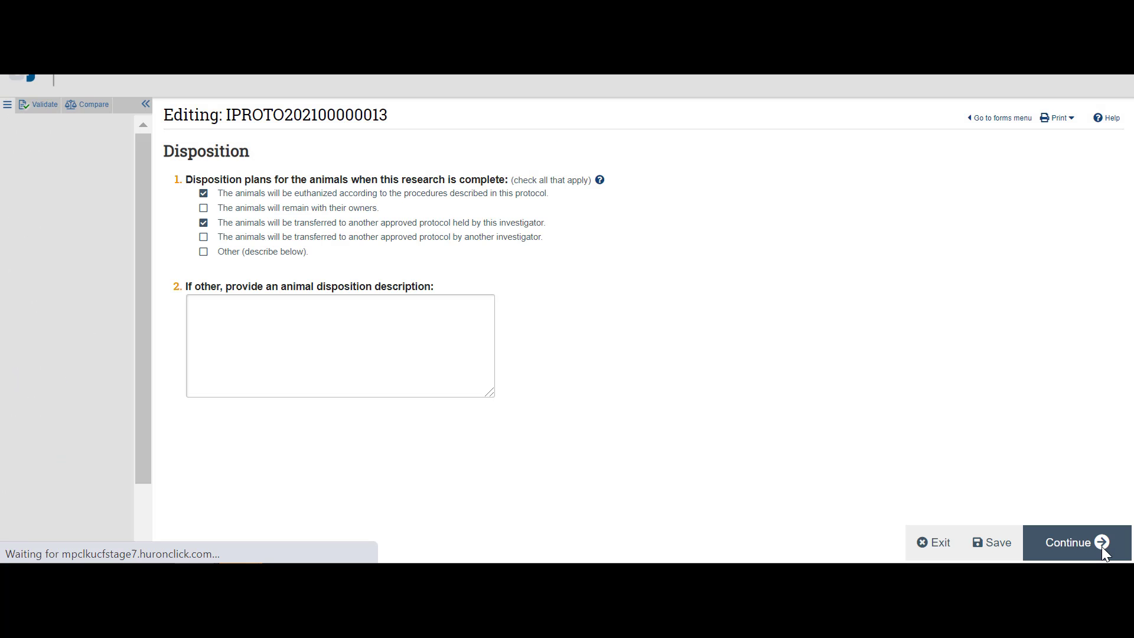